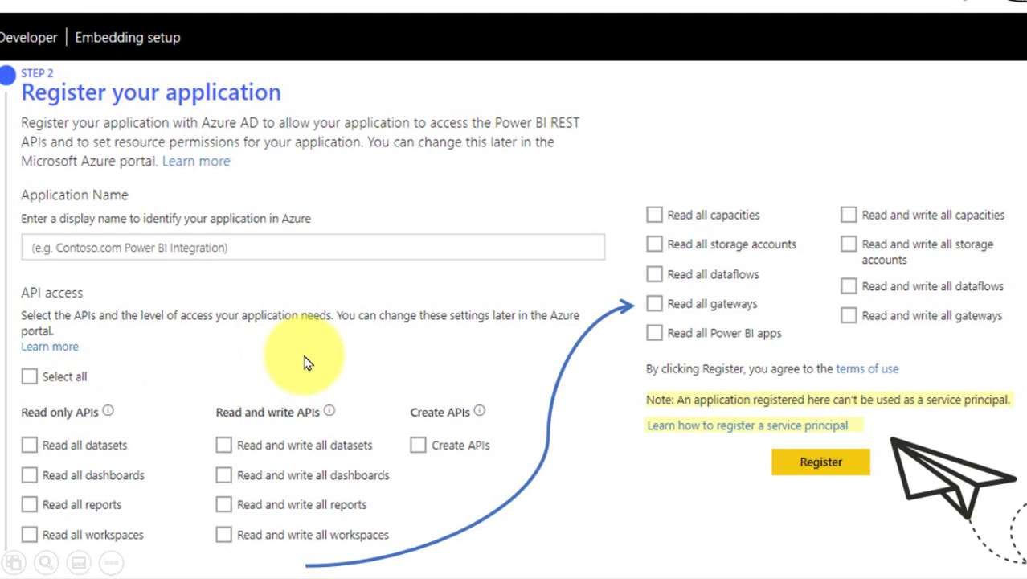
Register the Power BI Integration app to get its application ID
{"action": "left_click", "coordinate": [808, 464]}
{"action": "type", "text": "Embeded Workspace"}
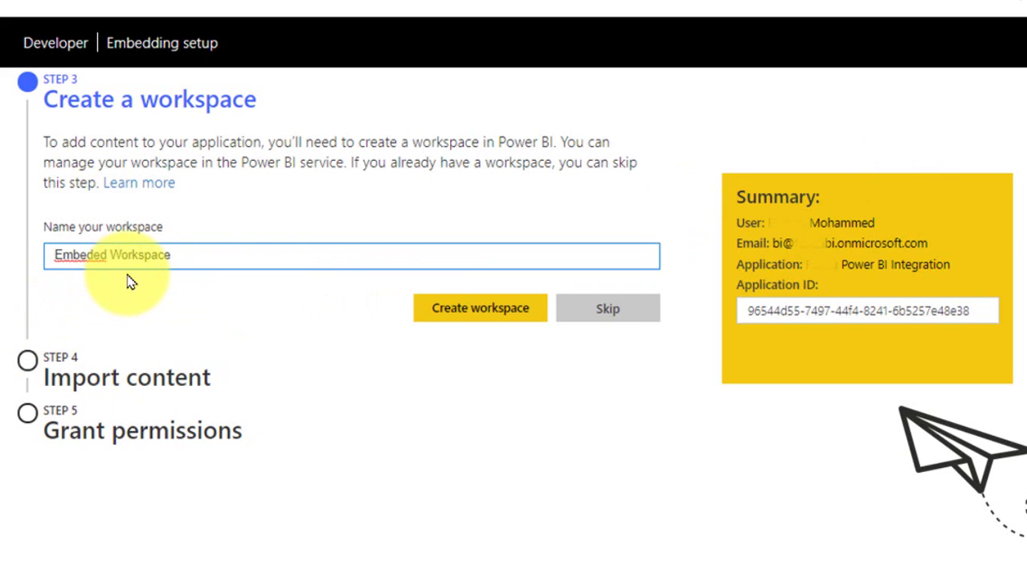
Create the workspace named 'Embeded Workspace'
{"action": "left_click", "coordinate": [488, 313]}
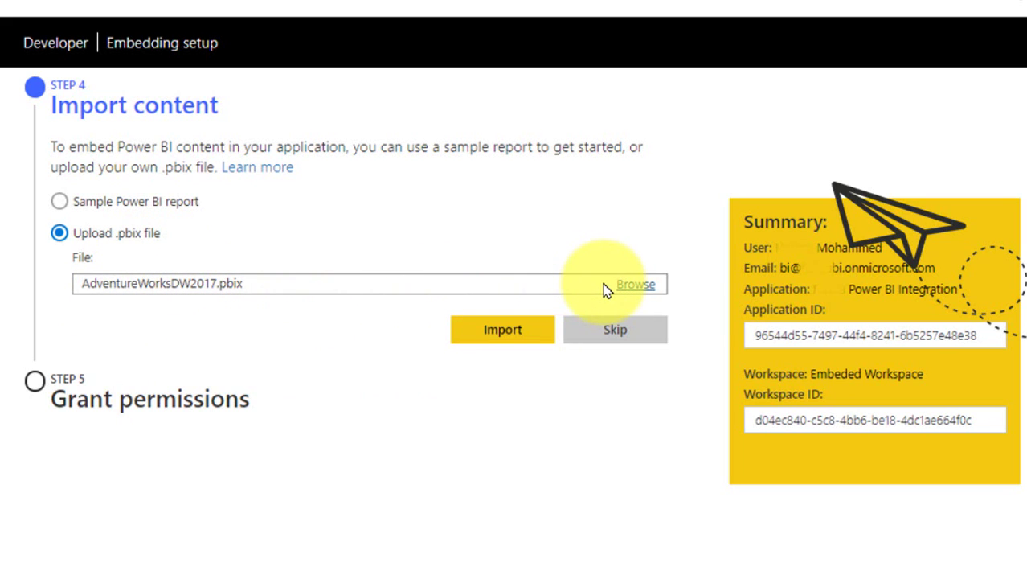
Import AdventureWorksDW2017.pbix into the workspace and select the application ID value
{"action": "left_click", "coordinate": [520, 337]}
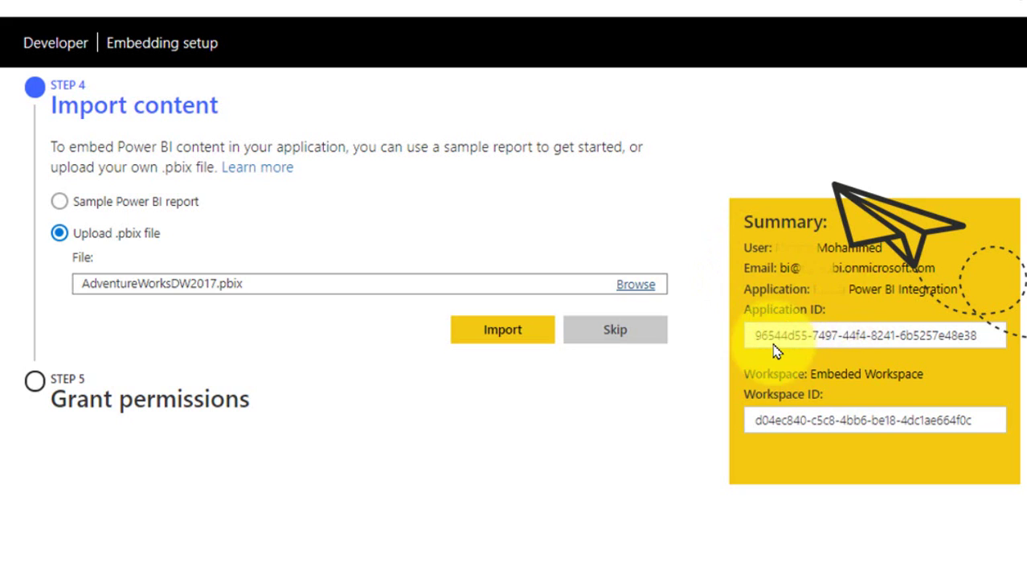
{"action": "left_click_drag", "start_coordinate": [756, 335], "coordinate": [1011, 335]}
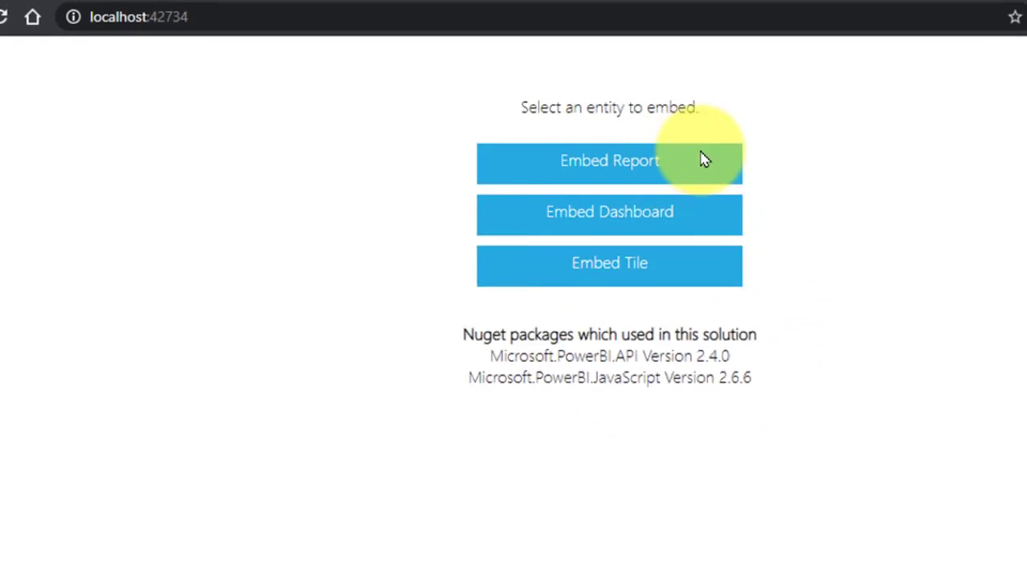
Embed the AdventureWorks Sales Analysis report on the localhost sample app page
{"action": "left_click", "coordinate": [704, 158]}
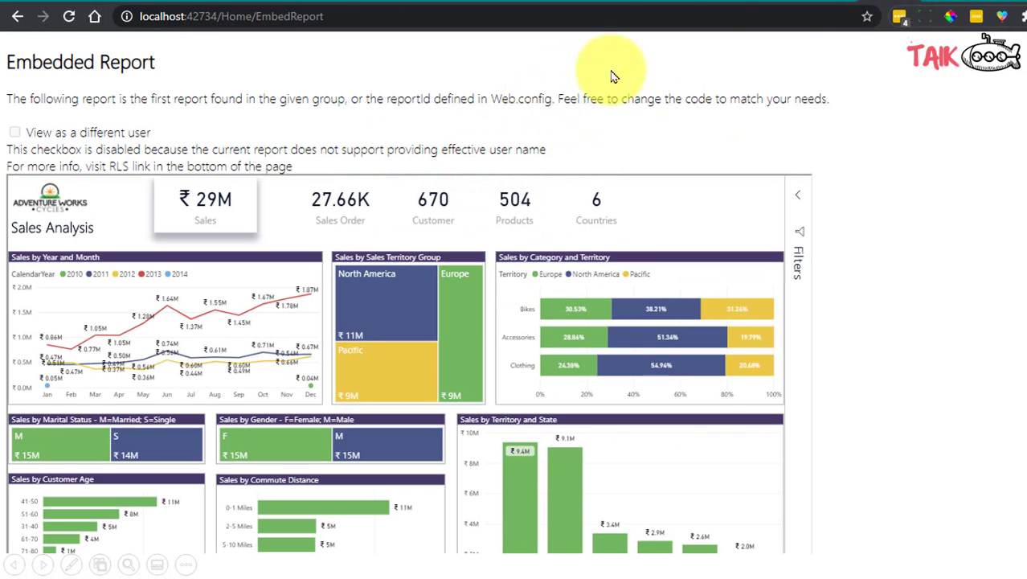